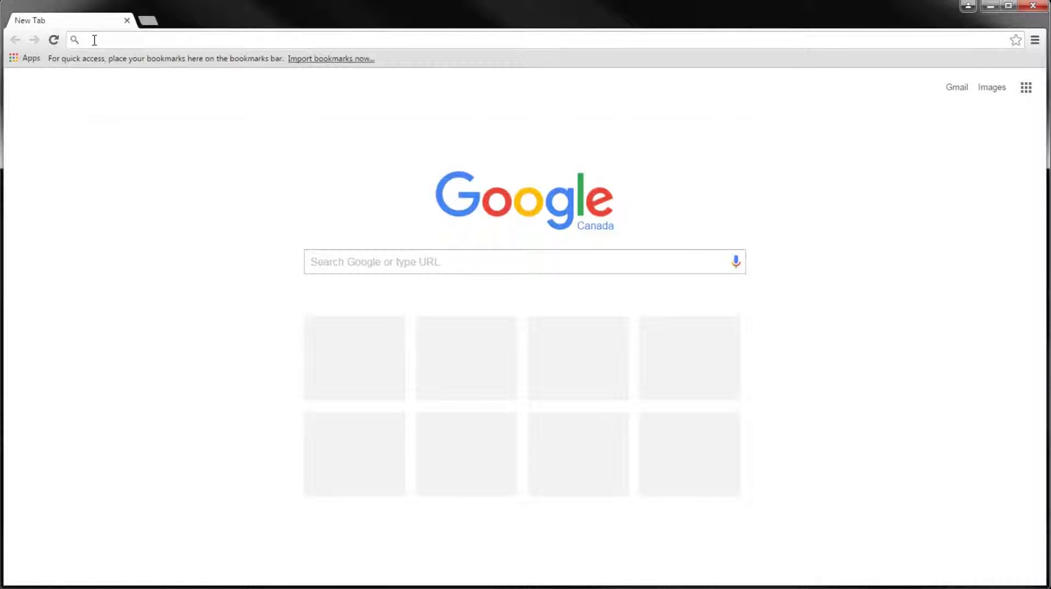
{"action": "left_click", "coordinate": [94, 40]}
{"action": "type", "text": "www."}
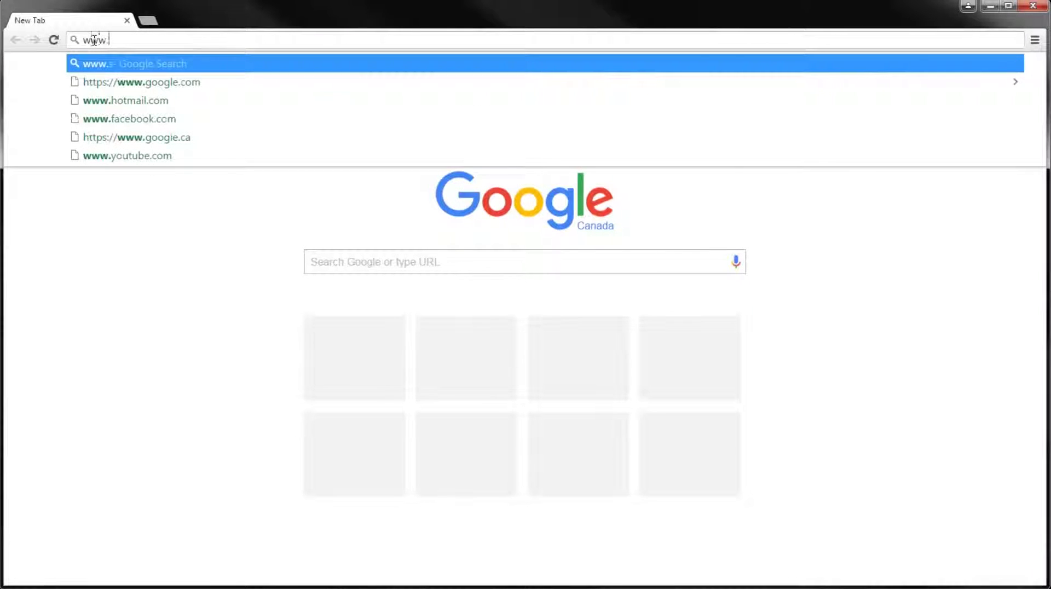
{"action": "type", "text": "ssi-corp"}
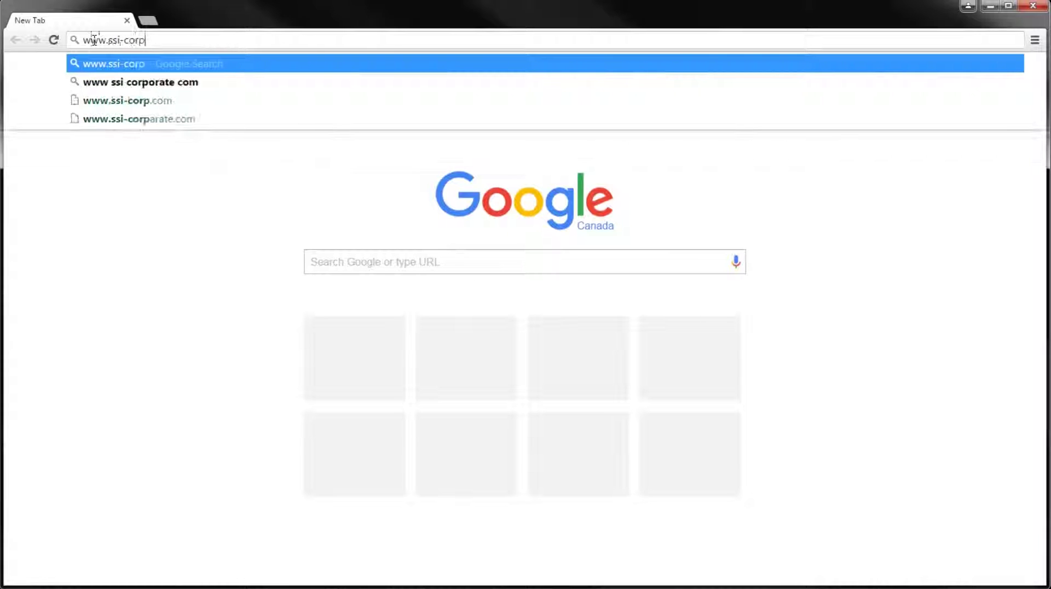
{"action": "type", "text": "orate.com"}
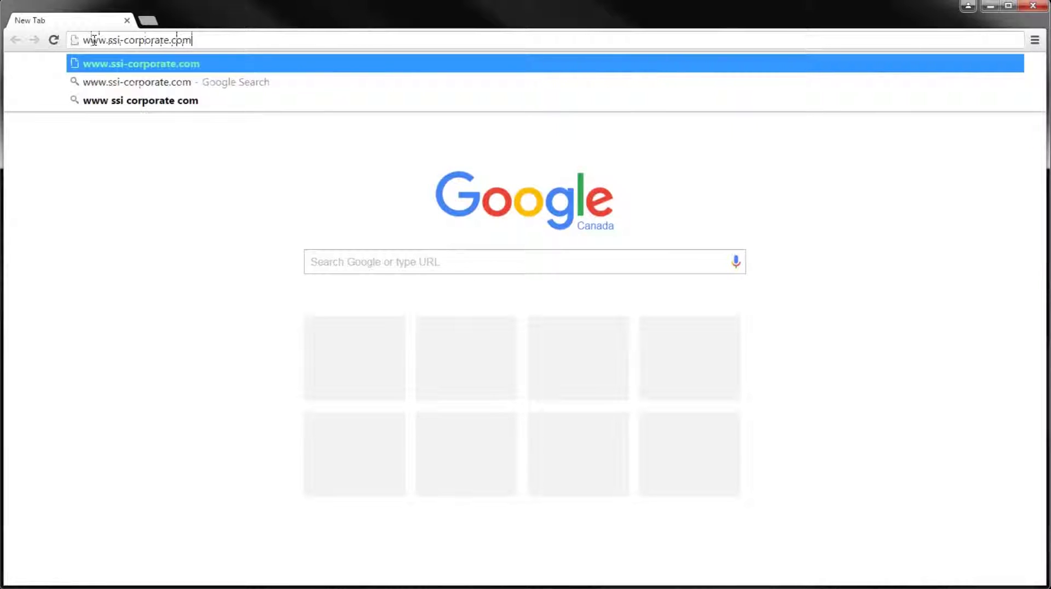
{"action": "type", "text": "/supp"}
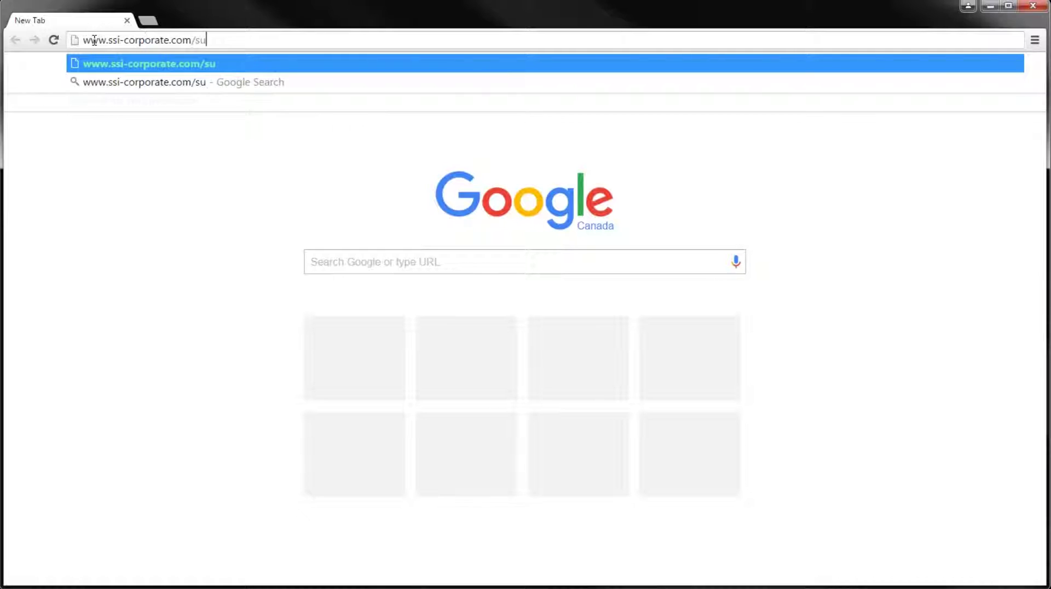
{"action": "type", "text": "ort/nexus"}
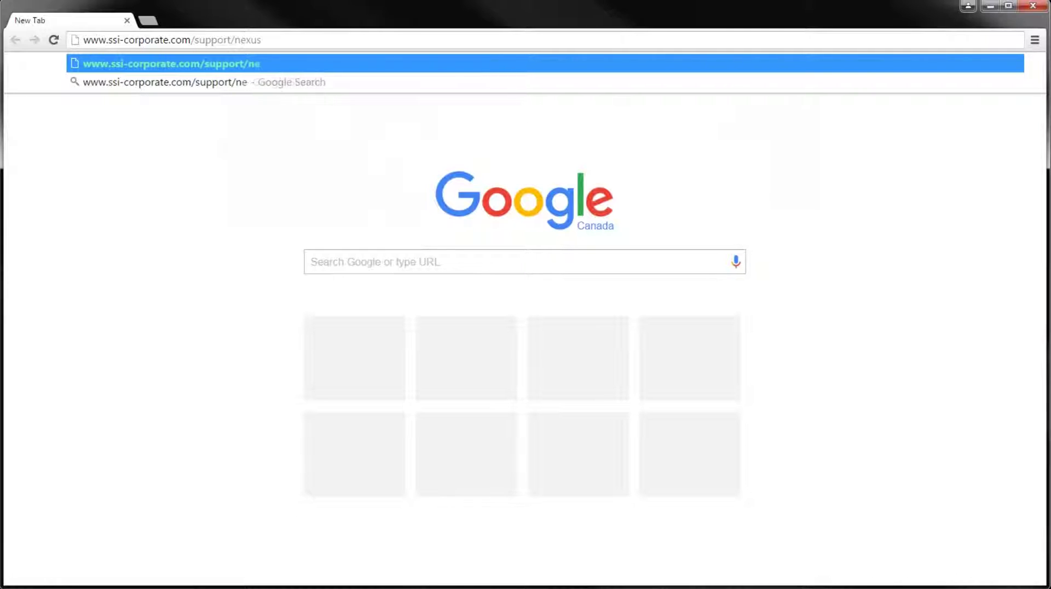
{"action": "key", "text": "Return"}
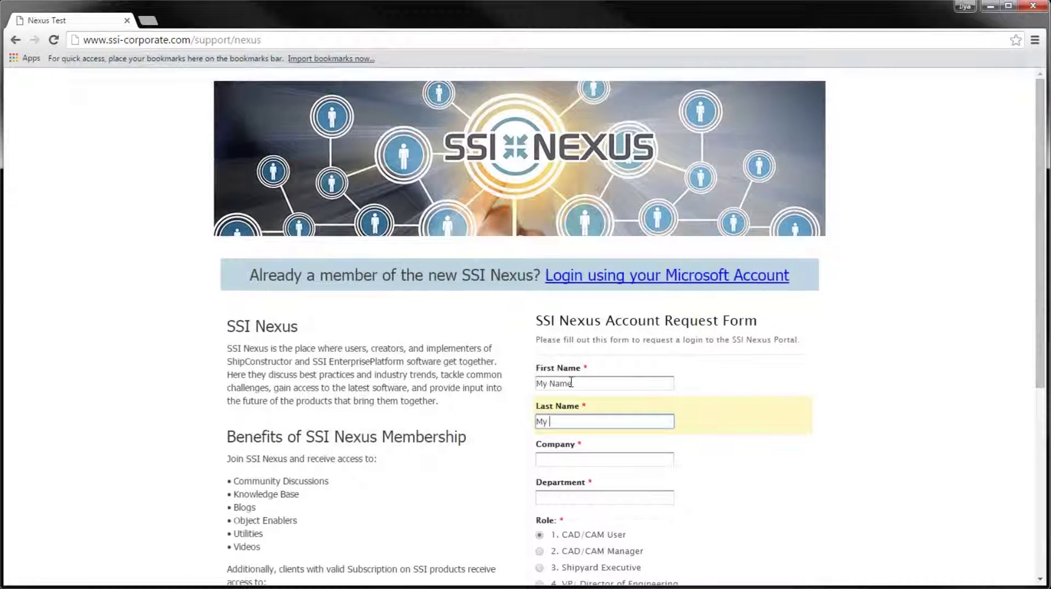
Enter the last name, company 'My Company' and department, accept the terms of use, and submit the request
{"action": "type", "text": "Last Name"}
{"action": "scroll", "coordinate": [816, 327], "scroll_direction": "down", "scroll_amount": 2}
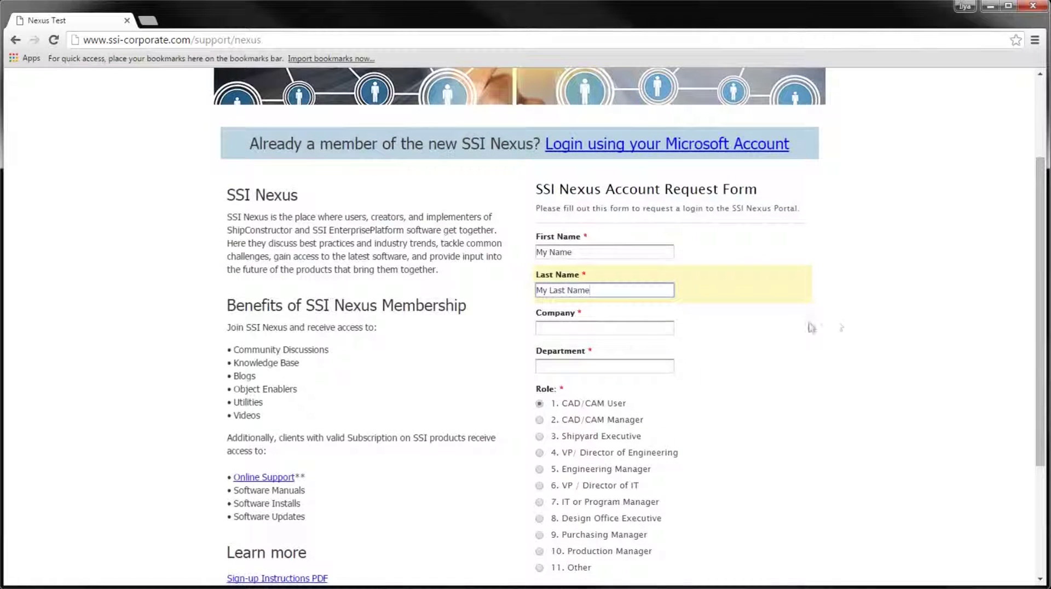
{"action": "left_click", "coordinate": [613, 328]}
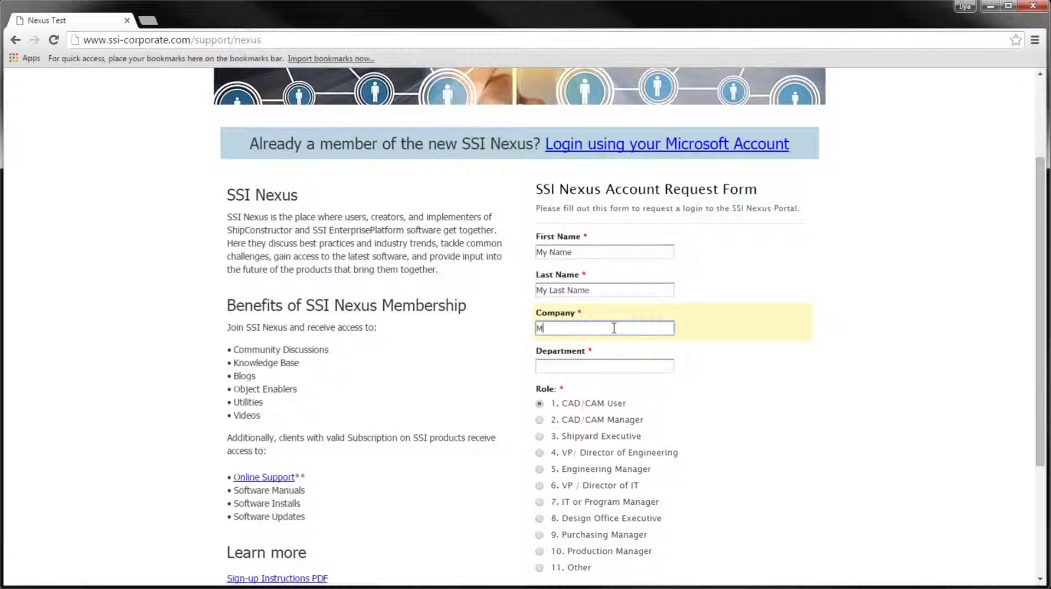
{"action": "type", "text": "My Company"}
{"action": "left_click", "coordinate": [570, 364]}
{"action": "type", "text": "yemail@"}
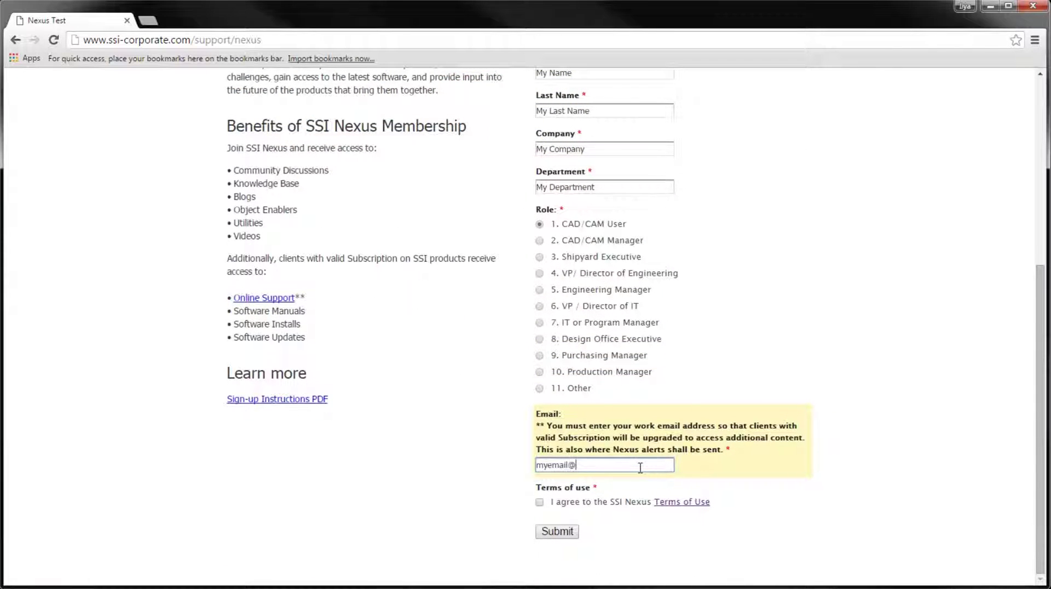
{"action": "type", "text": "company.com"}
{"action": "left_click", "coordinate": [540, 502]}
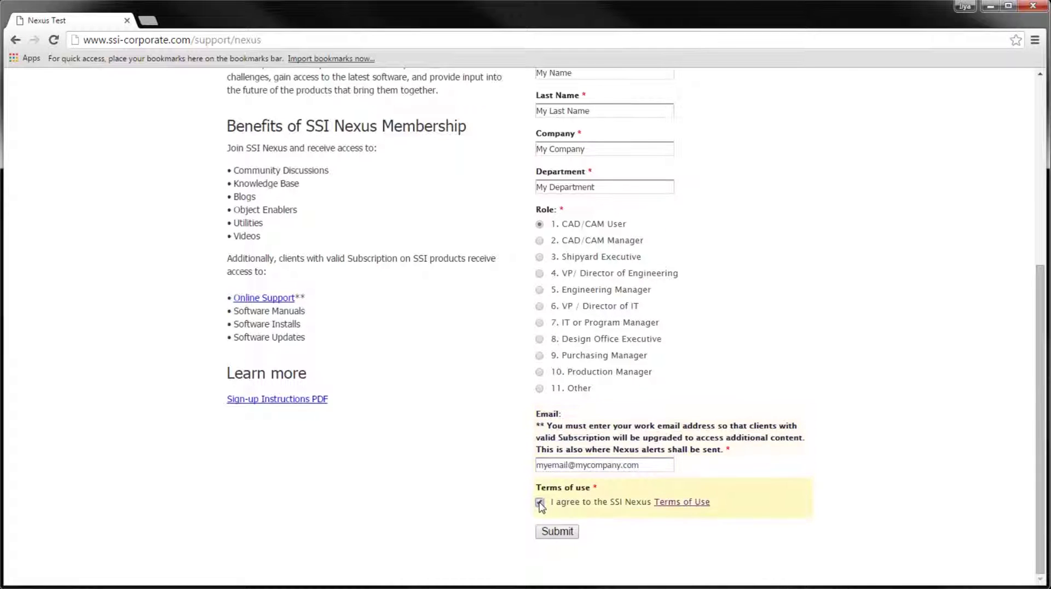
{"action": "left_click", "coordinate": [558, 532]}
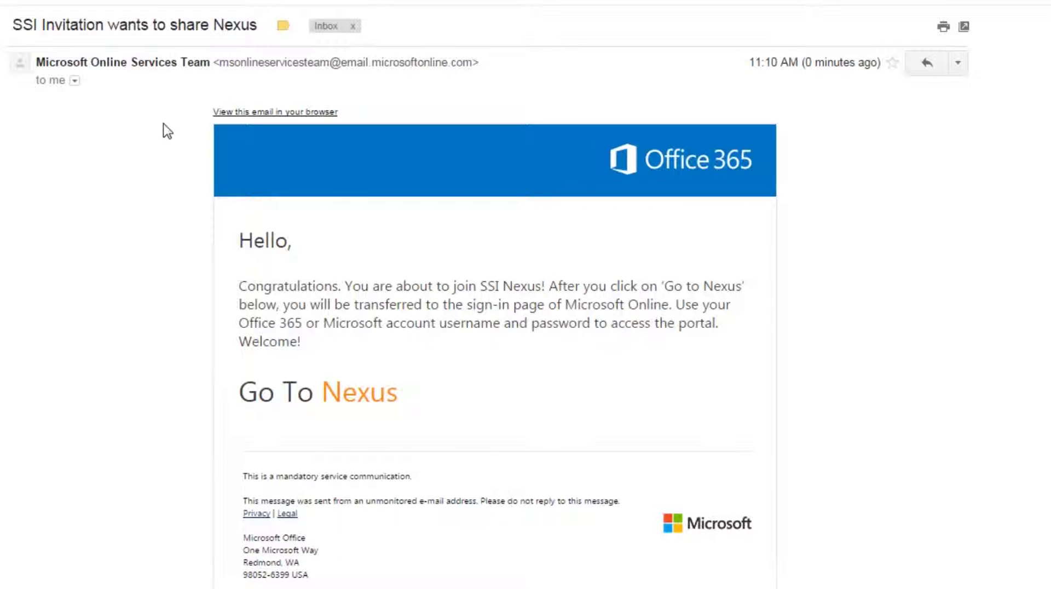
Follow the 'Go To Nexus' link in the invitation e-mail
{"action": "left_click", "coordinate": [350, 397]}
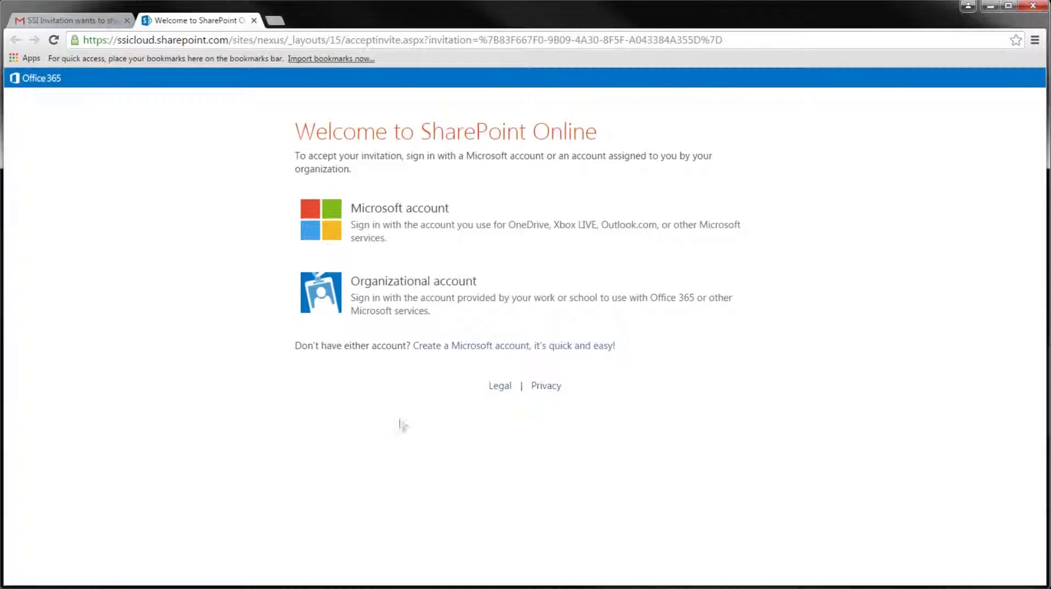
Choose Organizational account and enter the work e-mail address to continue signing in
{"action": "left_click", "coordinate": [370, 289]}
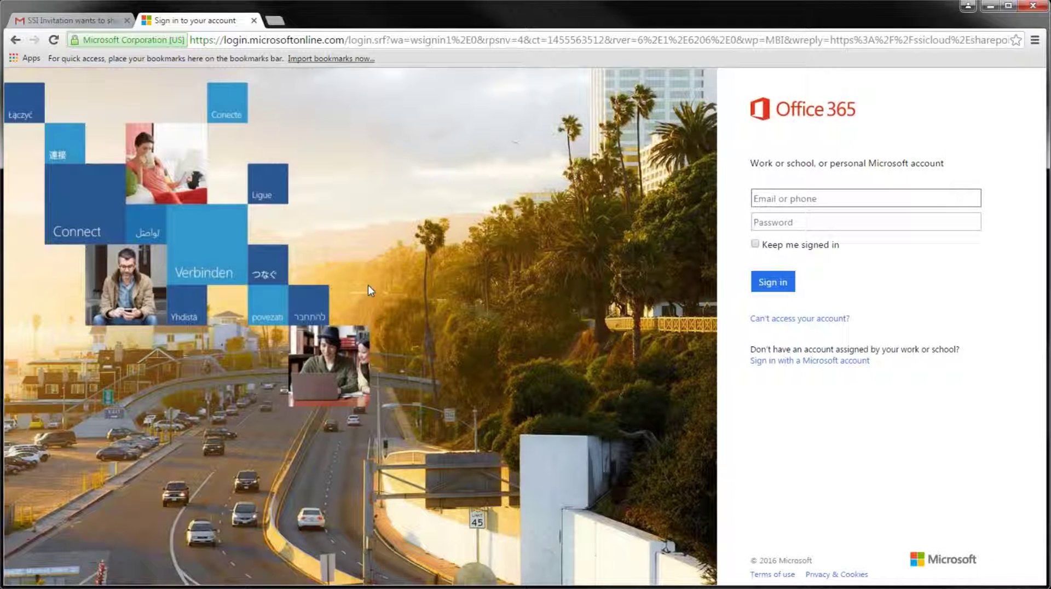
{"action": "type", "text": "m"}
{"action": "type", "text": "yn"}
{"action": "type", "text": "ame"}
{"action": "type", "text": "@myd"}
{"action": "type", "text": "ompan"}
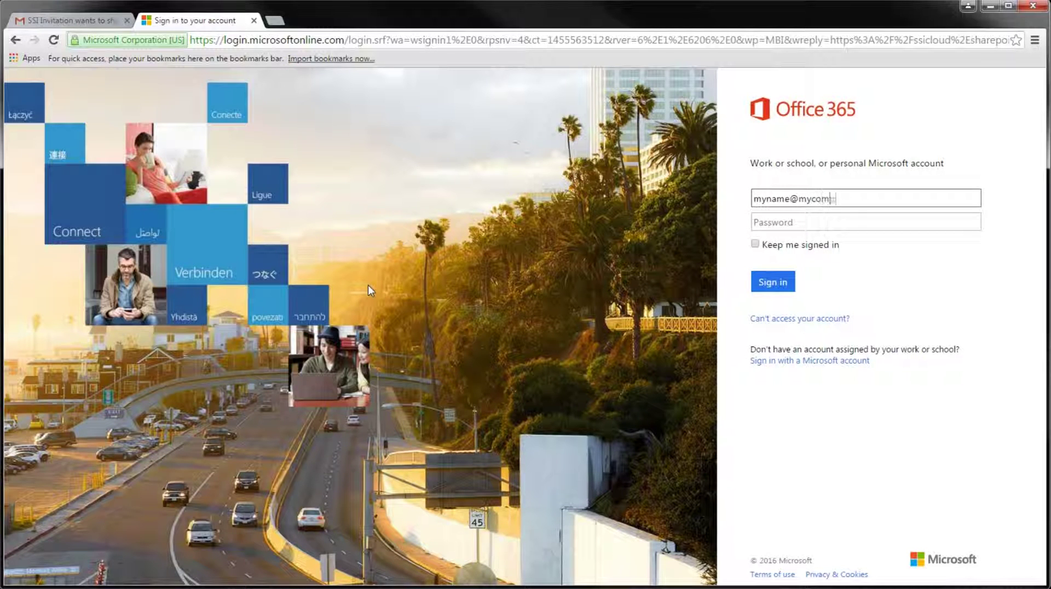
{"action": "type", "text": "y.com"}
{"action": "key", "text": "Tab"}
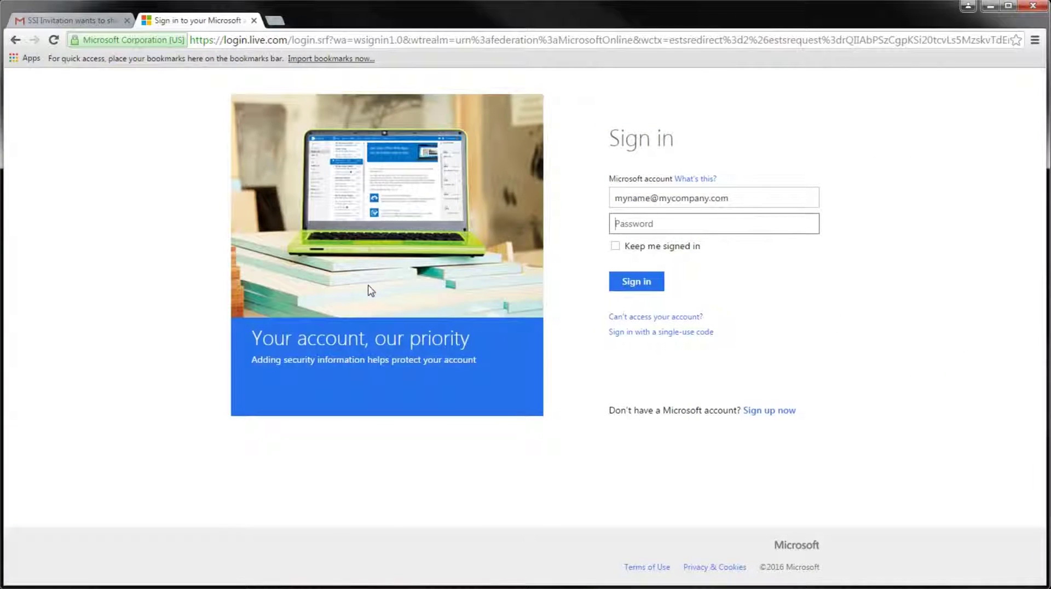
Try signing in with the password and Keep me signed in, then choose Sign up now
{"action": "type", "text": "•••••••••"}
{"action": "left_click", "coordinate": [615, 245]}
{"action": "left_click", "coordinate": [636, 284]}
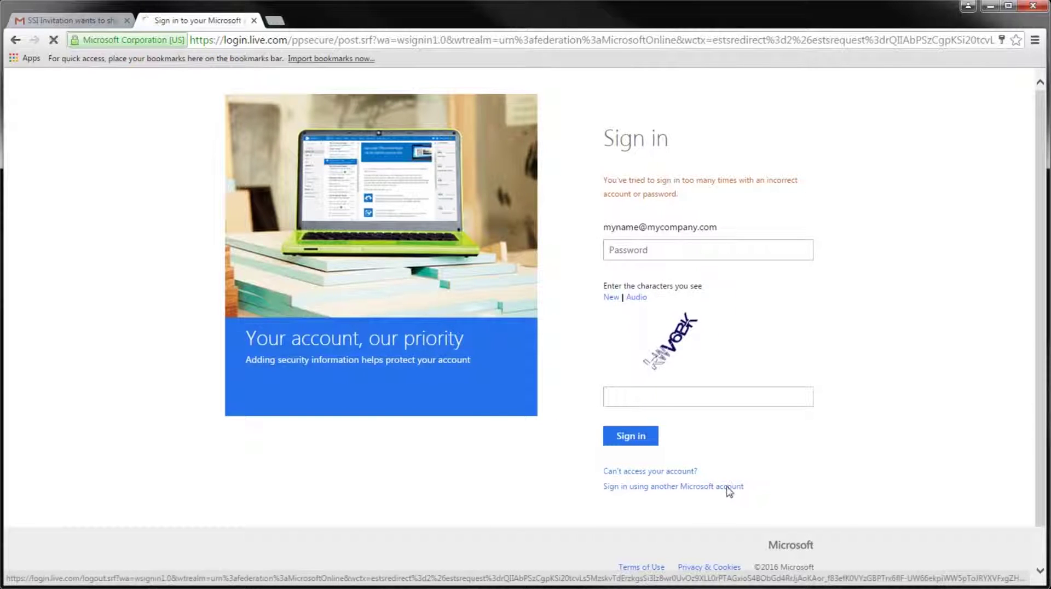
{"action": "left_click", "coordinate": [728, 486]}
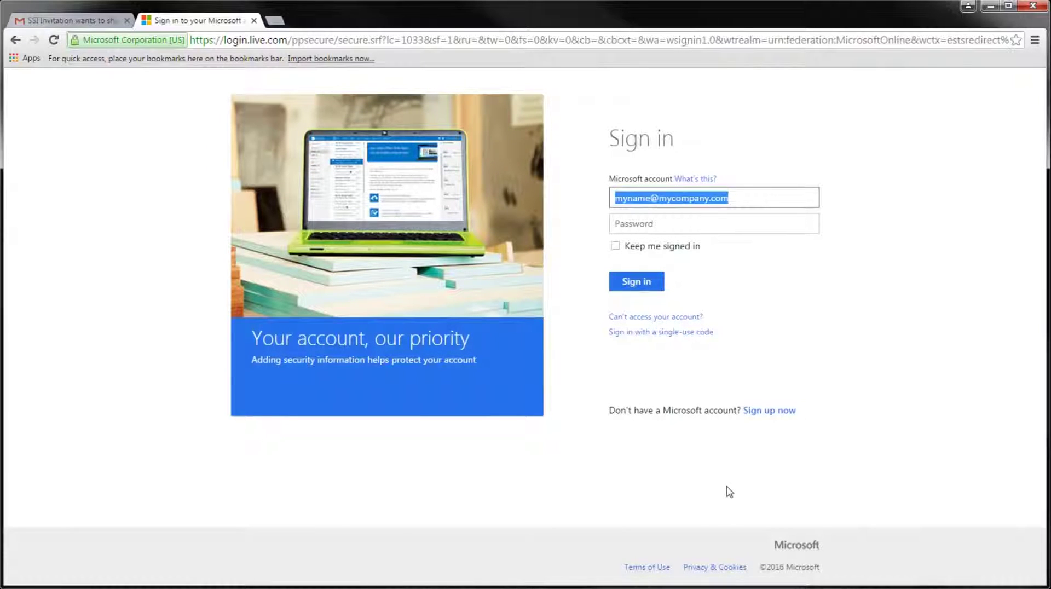
{"action": "left_click", "coordinate": [772, 414]}
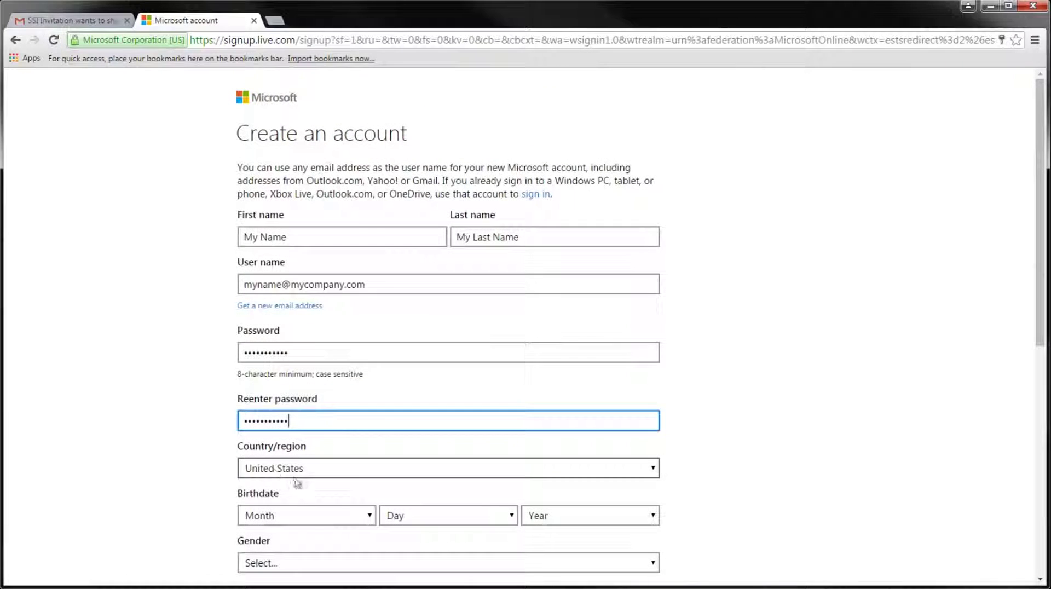
Scroll down through the Microsoft 'Create an account' form
{"action": "scroll", "coordinate": [210, 473], "scroll_direction": "down", "scroll_amount": 2}
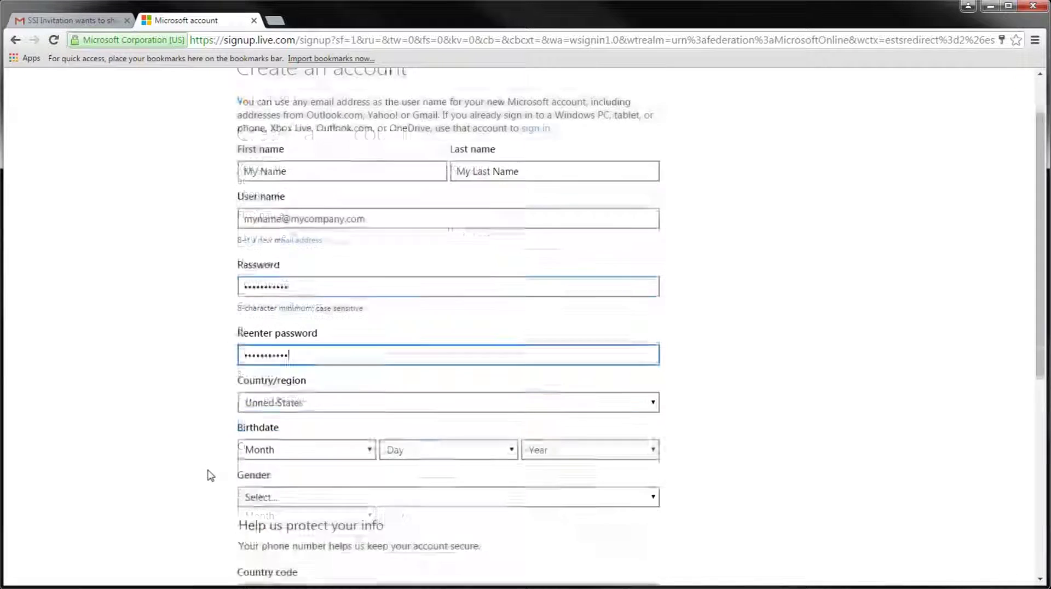
{"action": "scroll", "coordinate": [223, 463], "scroll_direction": "down", "scroll_amount": 1}
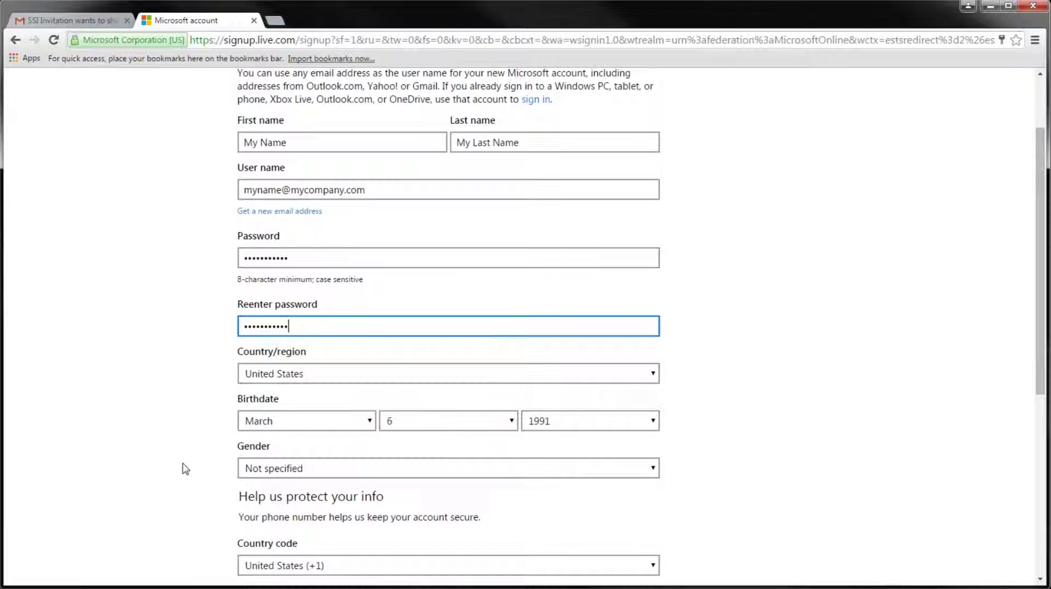
{"action": "scroll", "coordinate": [185, 468], "scroll_direction": "down", "scroll_amount": 5}
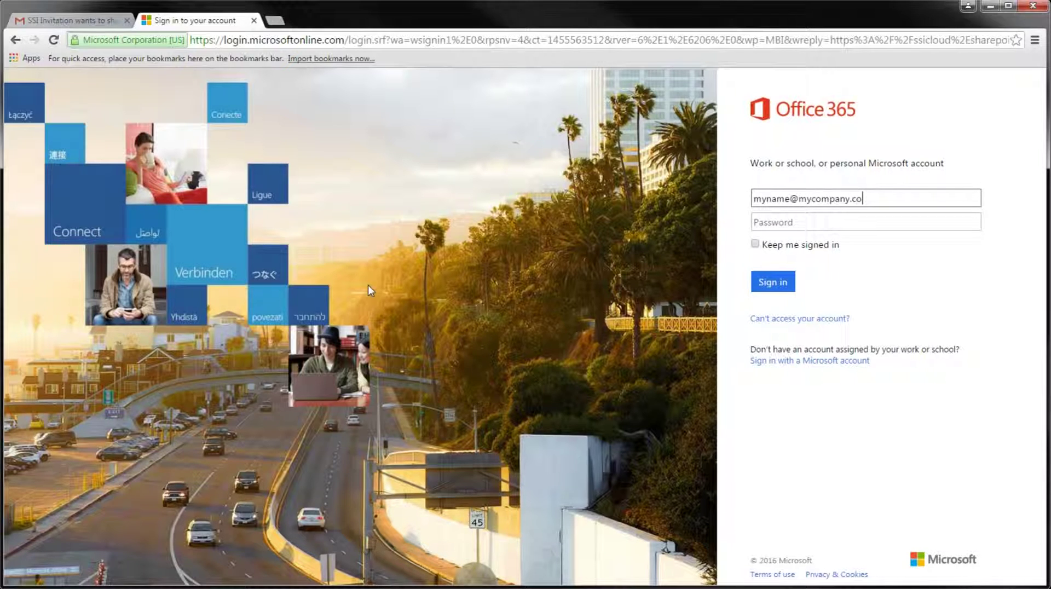
Open the 'Welcome to SSI Nexus – First Steps' post, then its 'Getting Started with Nexus' PDF link
{"action": "type", "text": "m"}
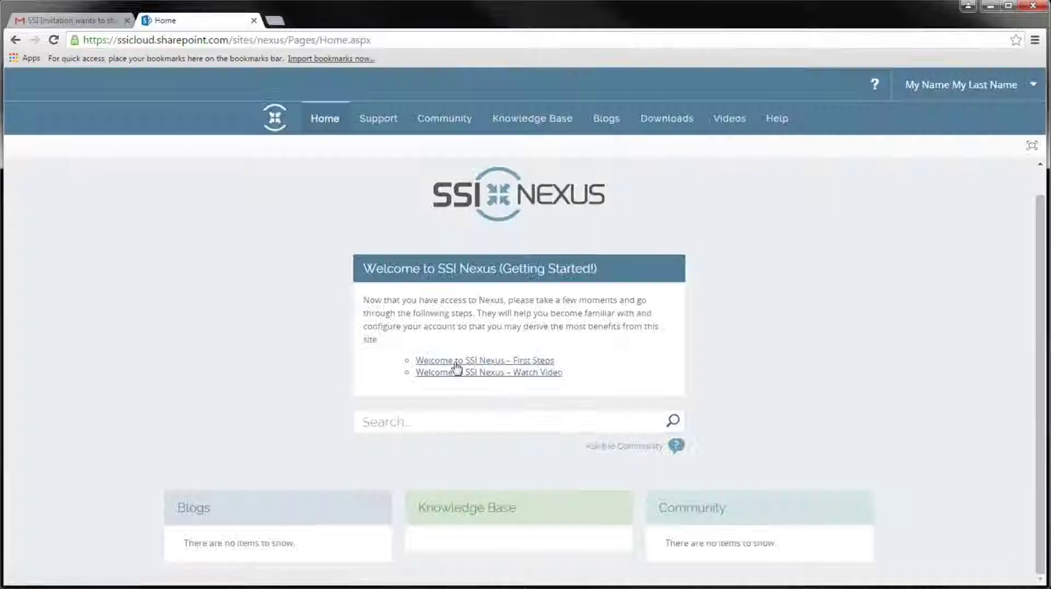
{"action": "left_click", "coordinate": [456, 364]}
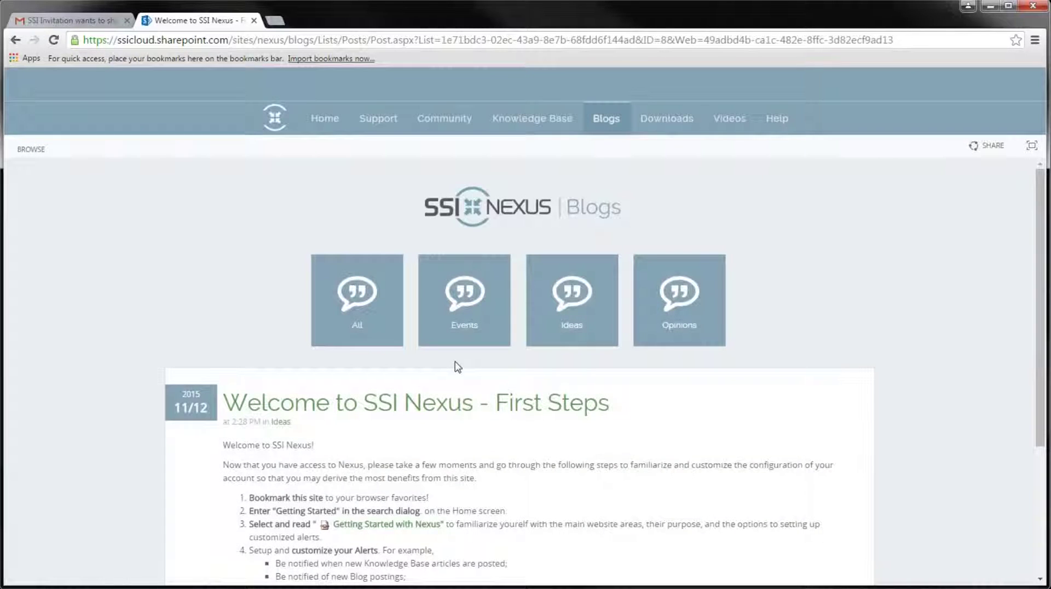
{"action": "scroll", "coordinate": [457, 366], "scroll_direction": "down", "scroll_amount": 4}
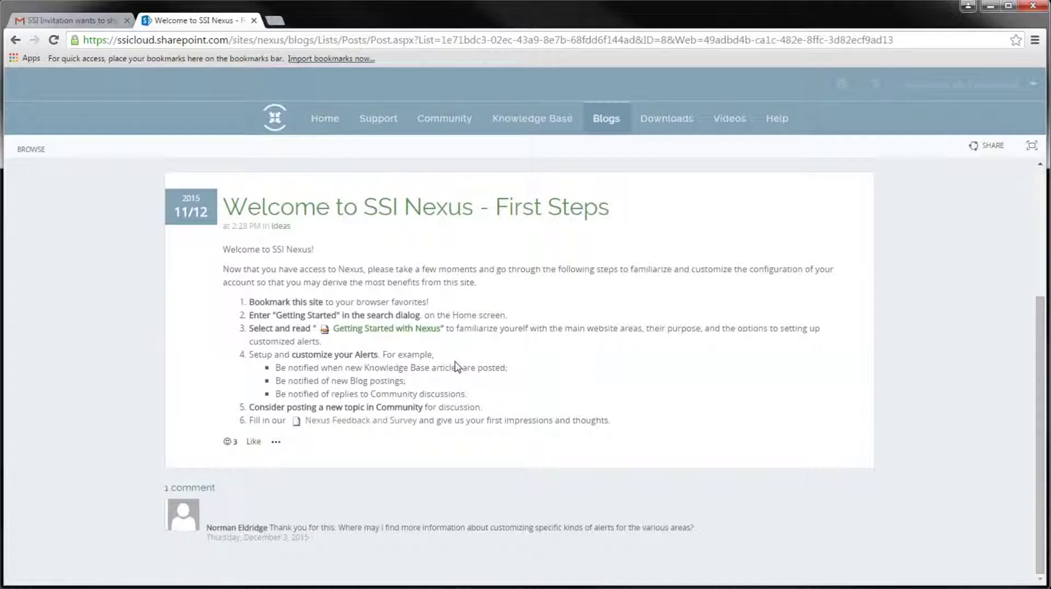
{"action": "left_click", "coordinate": [426, 330]}
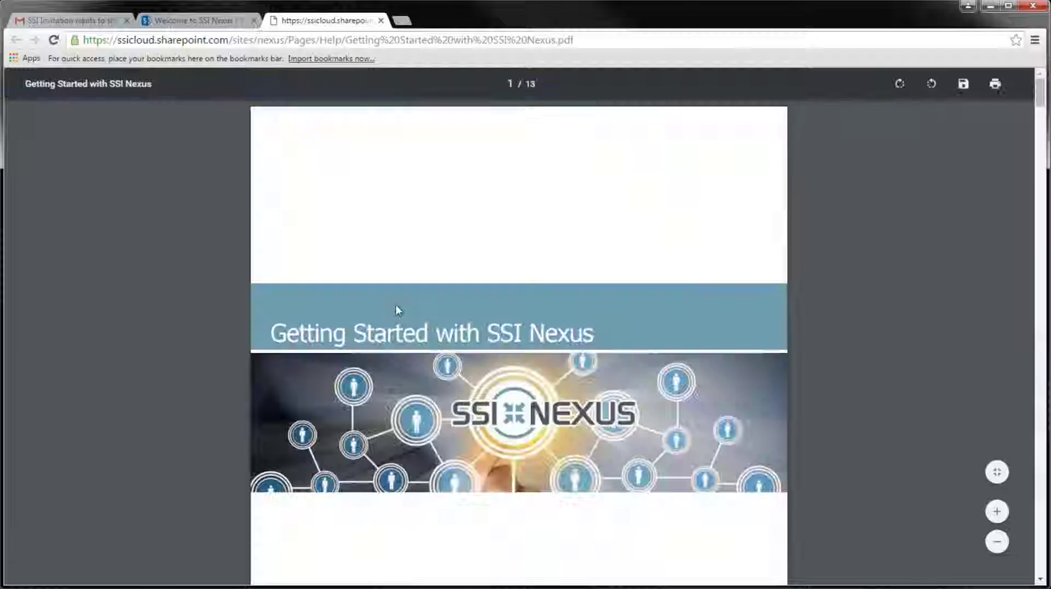